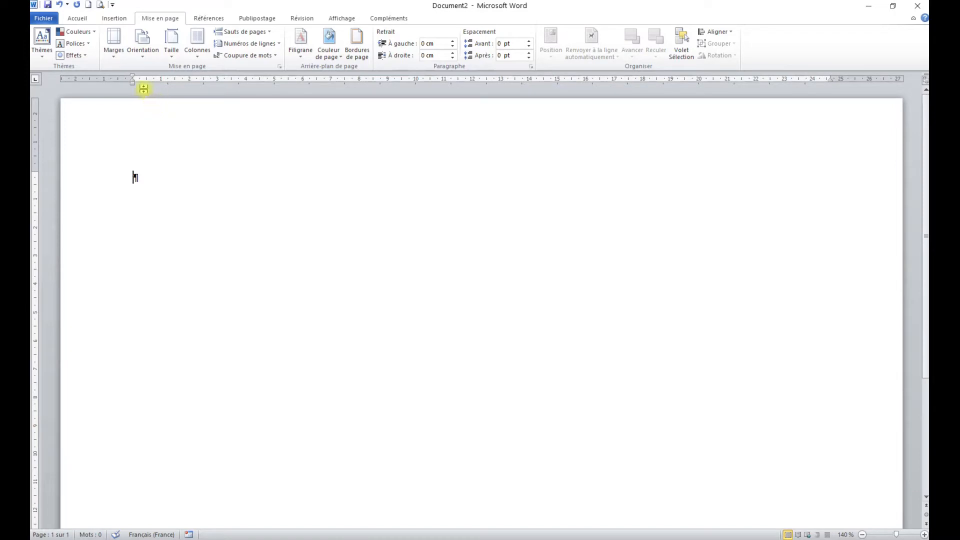
Set custom page margins of 2 cm on all four sides: top, bottom, left and right
{"action": "left_click", "coordinate": [116, 56]}
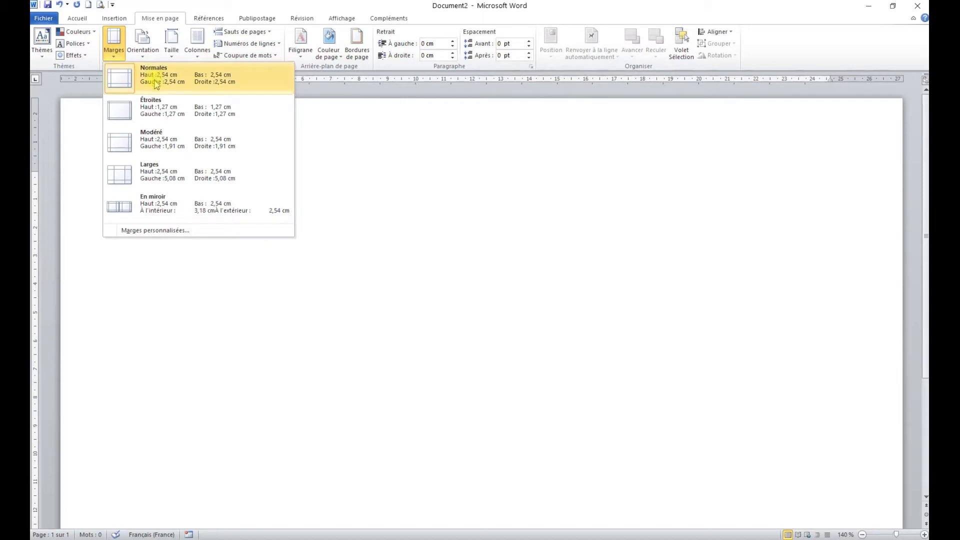
{"action": "left_click", "coordinate": [158, 231]}
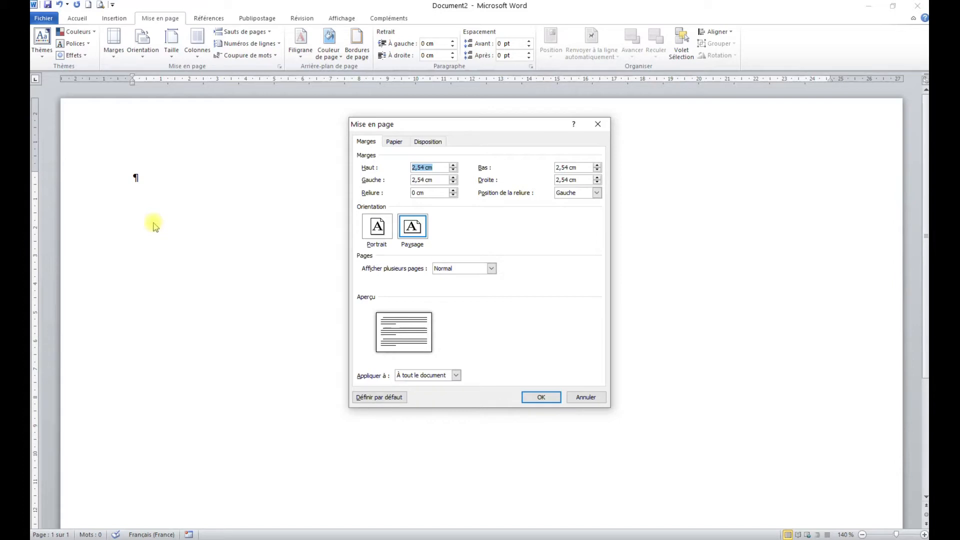
{"action": "type", "text": "2"}
{"action": "key", "text": "Tab"}
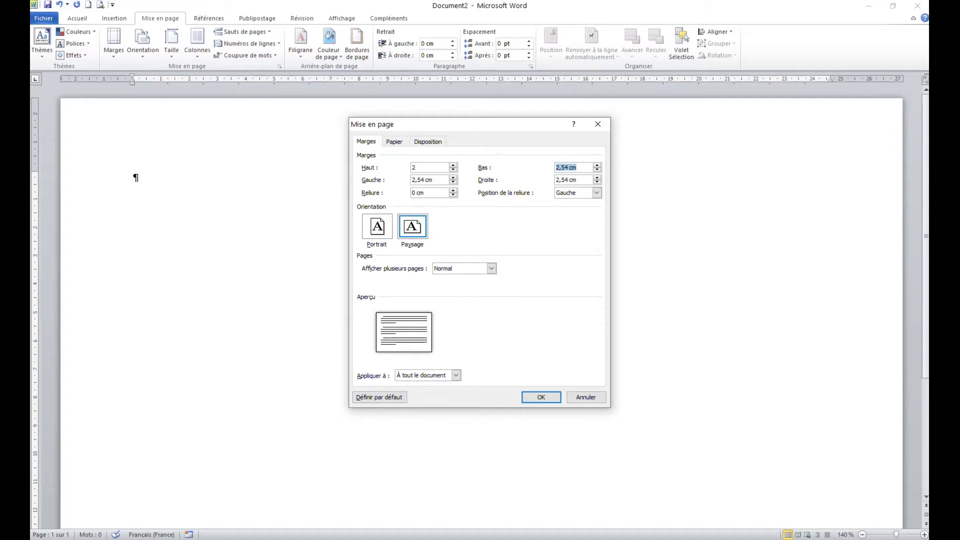
{"action": "type", "text": "2"}
{"action": "key", "text": "Tab"}
{"action": "type", "text": "2"}
{"action": "key", "text": "Tab"}
{"action": "type", "text": "2"}
{"action": "key", "text": "Return"}
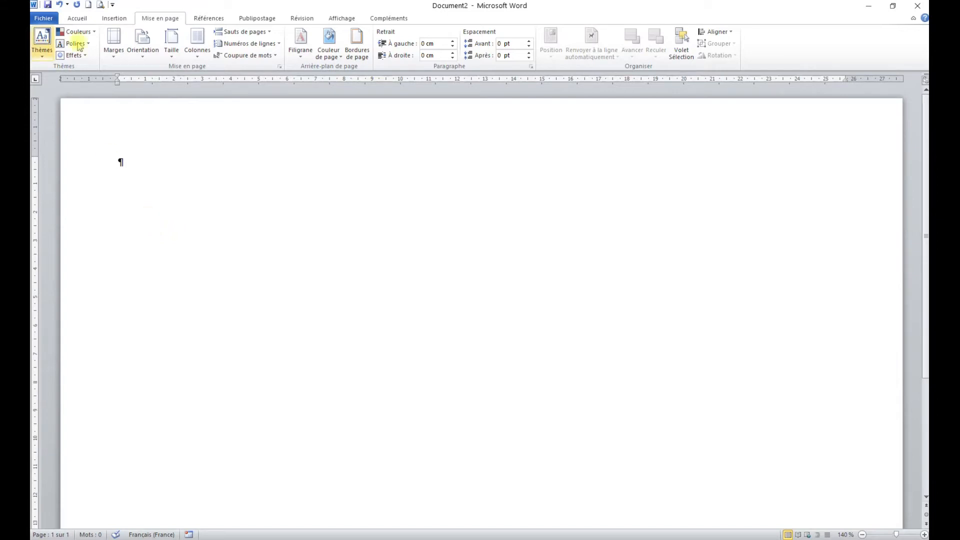
Set the font of the empty document to Times New Roman at size 12
{"action": "left_click", "coordinate": [75, 21]}
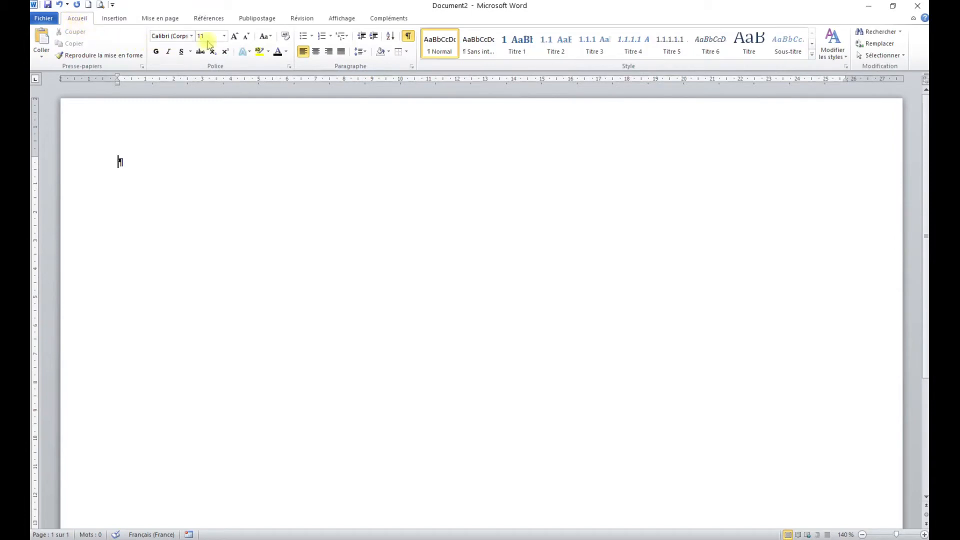
{"action": "left_click", "coordinate": [192, 36]}
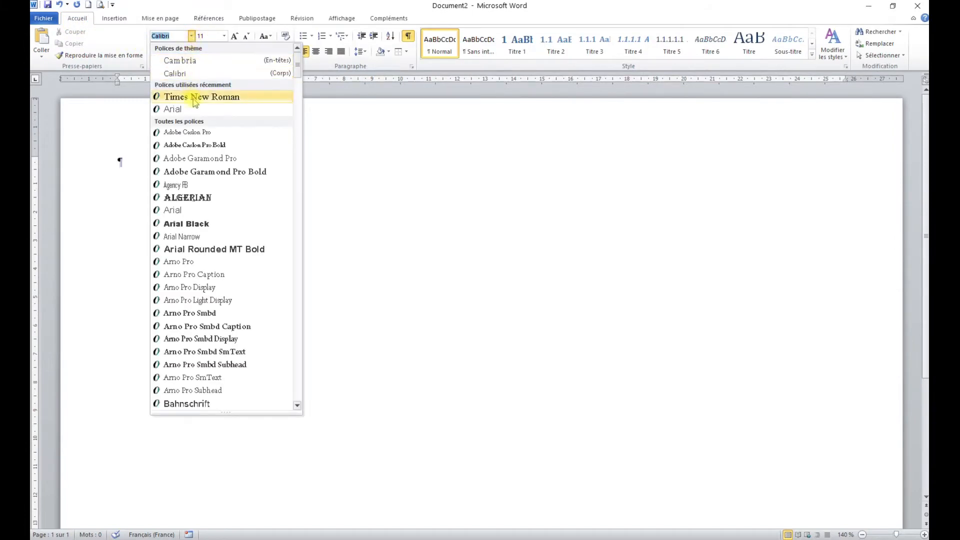
{"action": "left_click", "coordinate": [197, 97]}
{"action": "left_click", "coordinate": [213, 36]}
{"action": "type", "text": "12"}
{"action": "key", "text": "Return"}
Enter "Secrétariat", the opening hours, and "Sauf en cas d’urgence, le proviseur ne reçoit pas en dehors de ces horaires", separated by five blank paragraphs
{"action": "left_click", "coordinate": [140, 161]}
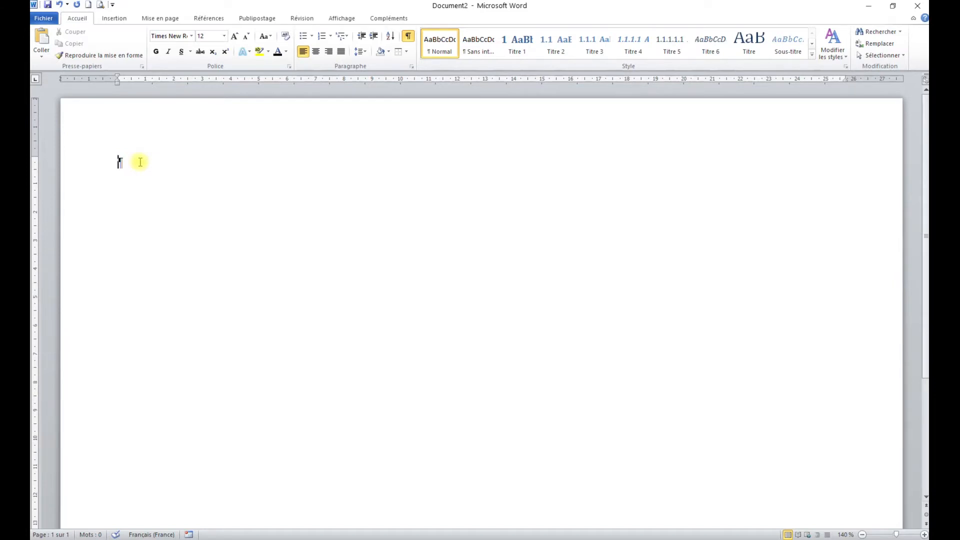
{"action": "key", "text": "F9"}
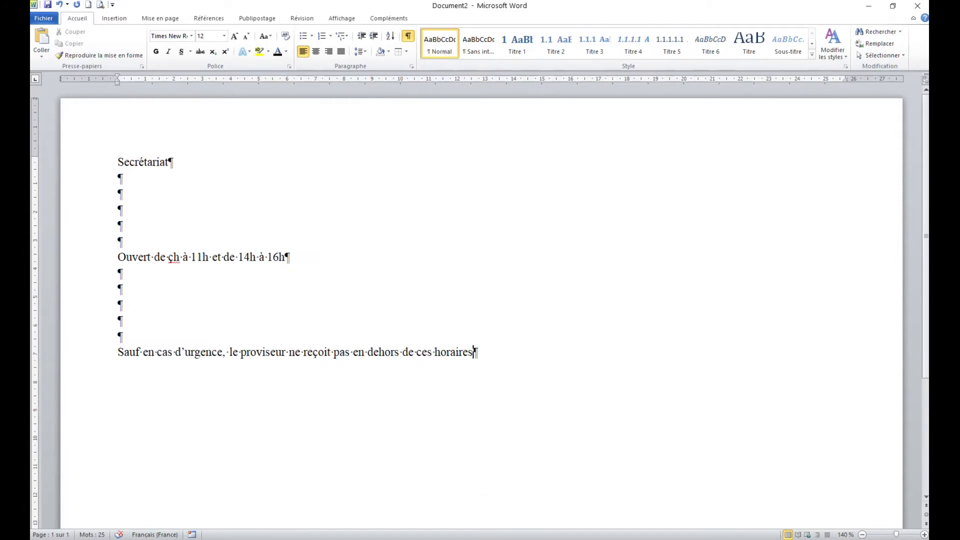
Correct the mistyped first hour so the opening-hours line reads "Ouvert de 9h à 11h et de 14h à 16h"
{"action": "left_click_drag", "start_coordinate": [174, 261], "coordinate": [166, 263]}
{"action": "left_click", "coordinate": [174, 259]}
{"action": "key", "text": "BackSpace"}
{"action": "type", "text": "ç"}
{"action": "key", "text": "BackSpace"}
{"action": "type", "text": "ç"}
{"action": "key", "text": "BackSpace"}
{"action": "type", "text": "9"}
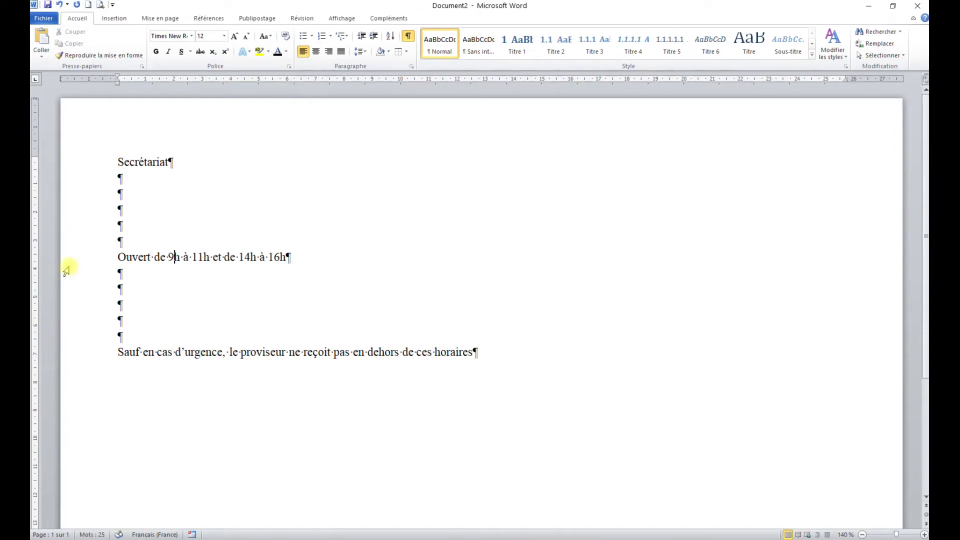
{"action": "left_click", "coordinate": [266, 298]}
Centre all the text of the notice horizontally
{"action": "left_click", "coordinate": [90, 166]}
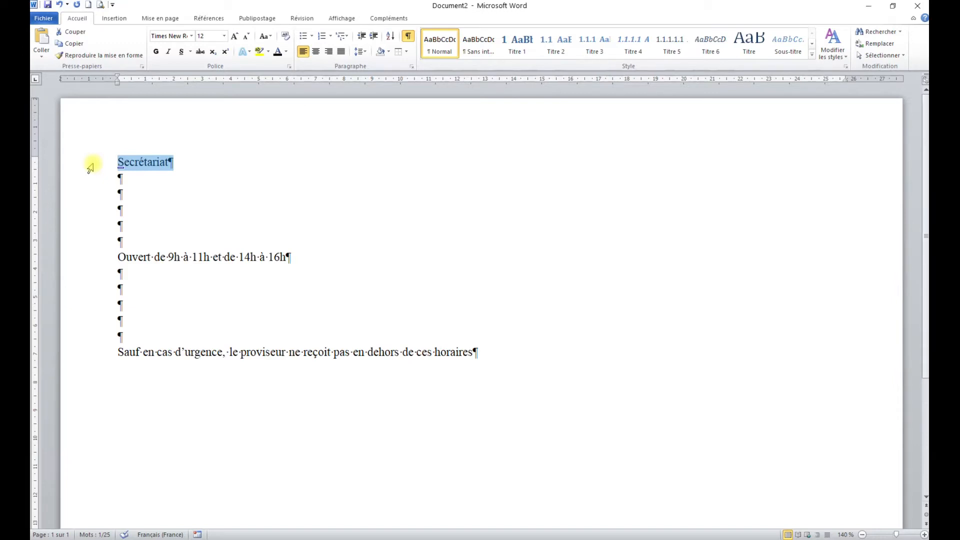
{"action": "key", "text": "ctrl+a"}
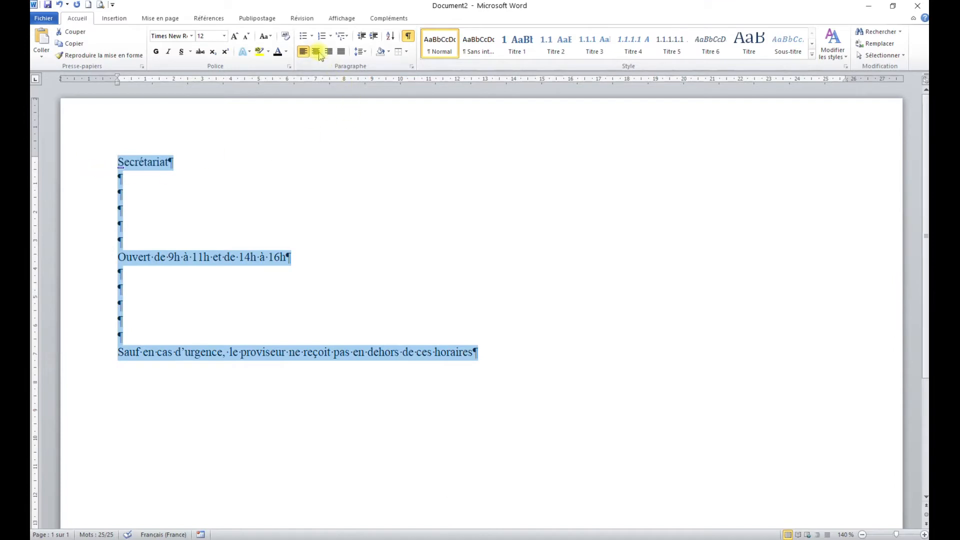
{"action": "left_click", "coordinate": [319, 54]}
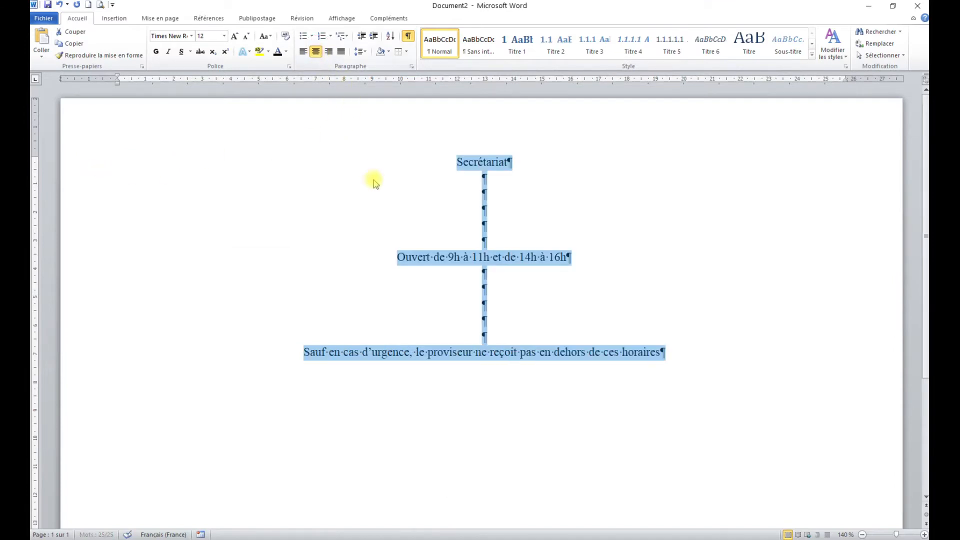
{"action": "left_click", "coordinate": [418, 165]}
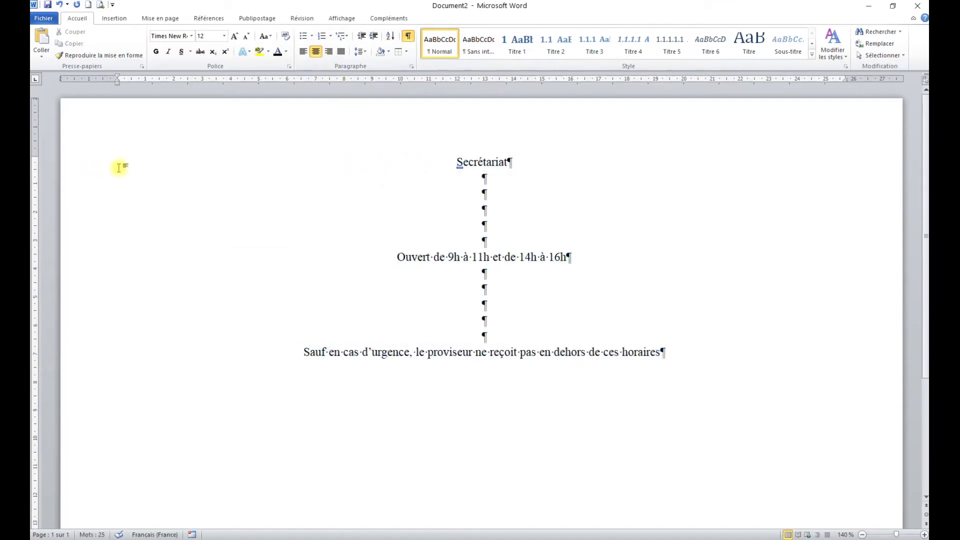
Format the title "Secrétariat" in bold capital letters at size 72
{"action": "left_click", "coordinate": [74, 160]}
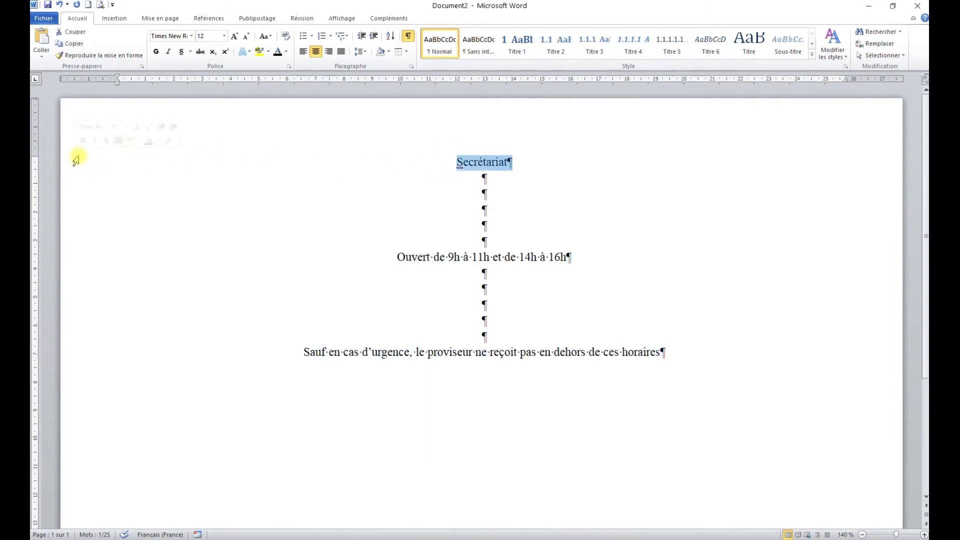
{"action": "left_click", "coordinate": [156, 52]}
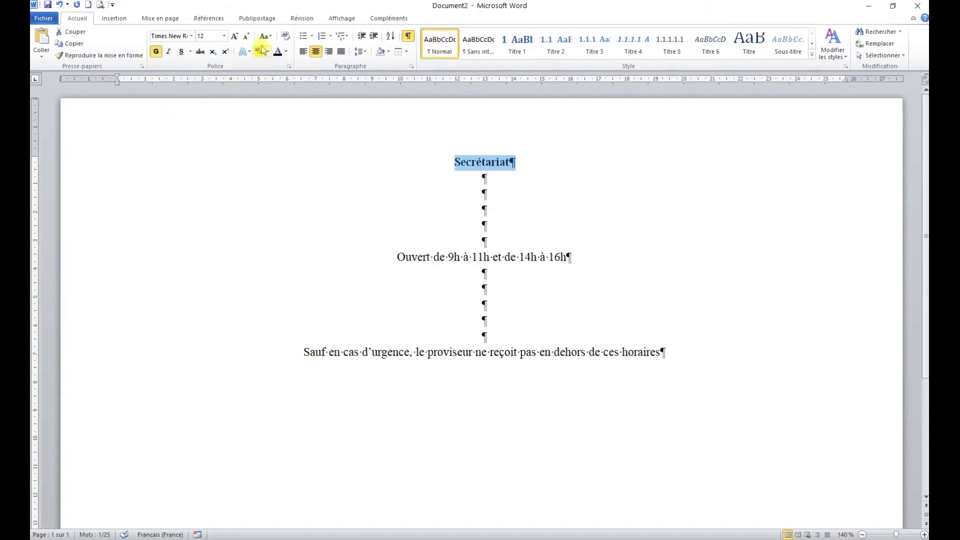
{"action": "left_click", "coordinate": [273, 38]}
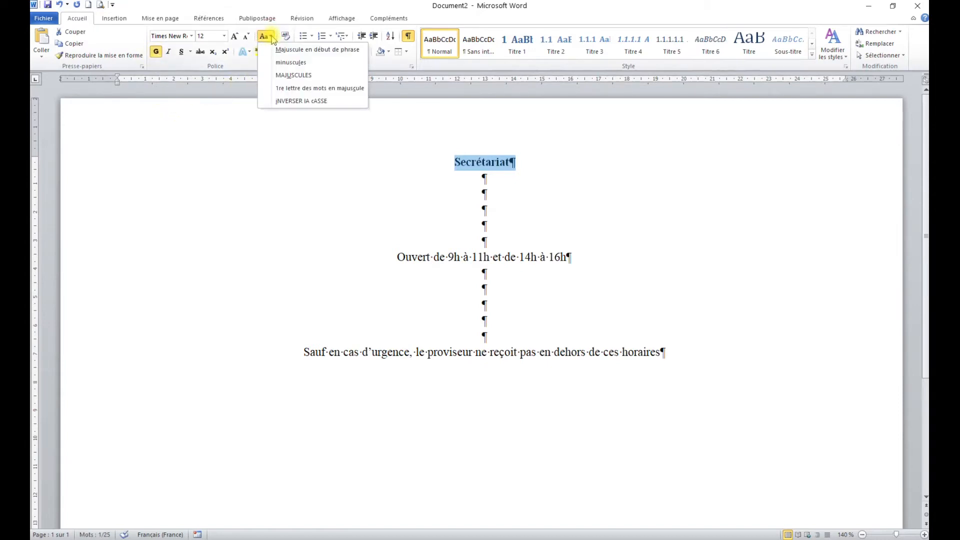
{"action": "left_click", "coordinate": [296, 77]}
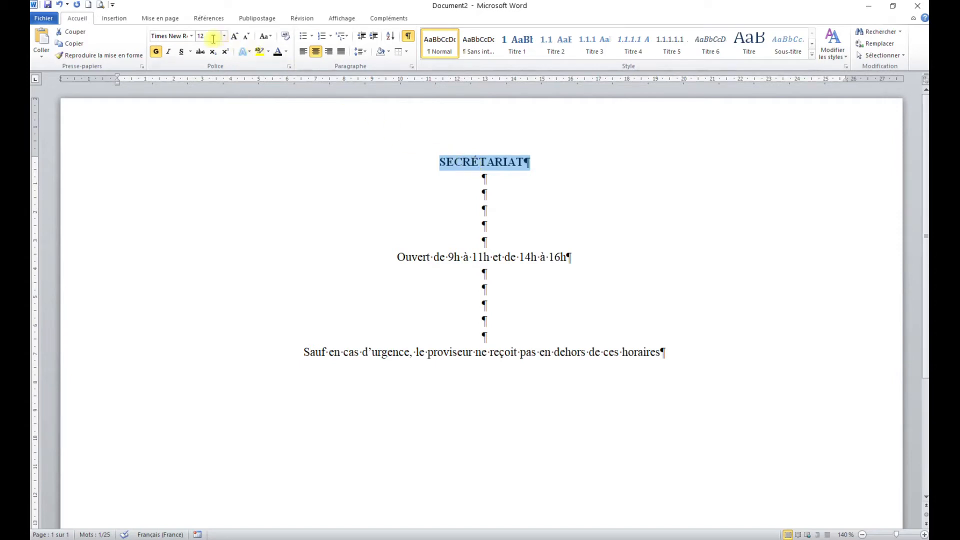
{"action": "type", "text": "72"}
{"action": "key", "text": "Return"}
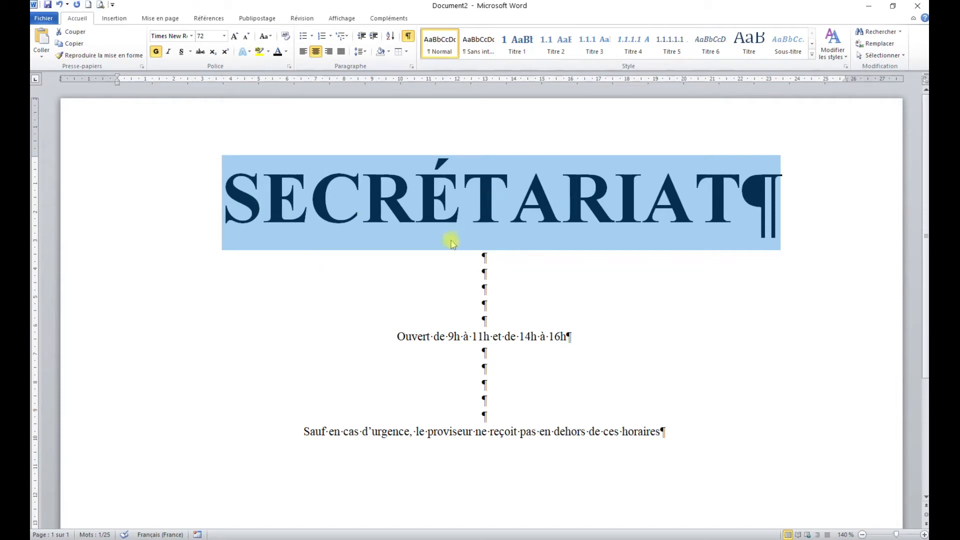
Format the opening-hours line in bold at size 48
{"action": "left_click", "coordinate": [78, 340]}
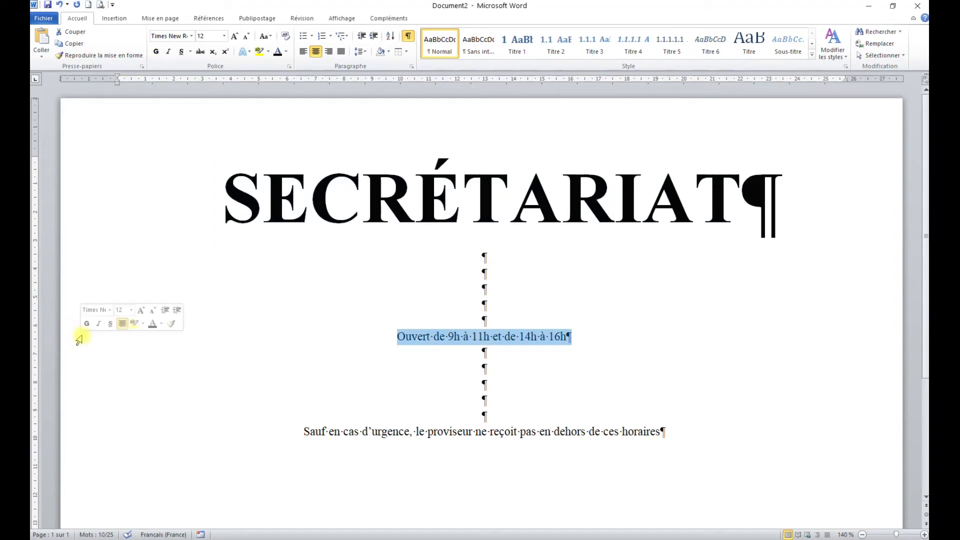
{"action": "left_click", "coordinate": [206, 36]}
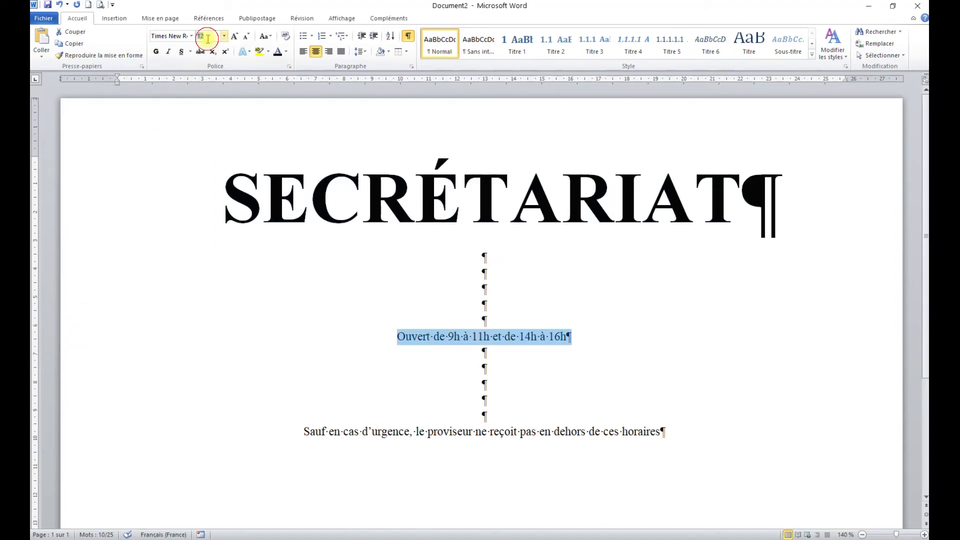
{"action": "type", "text": "48"}
{"action": "key", "text": "Return"}
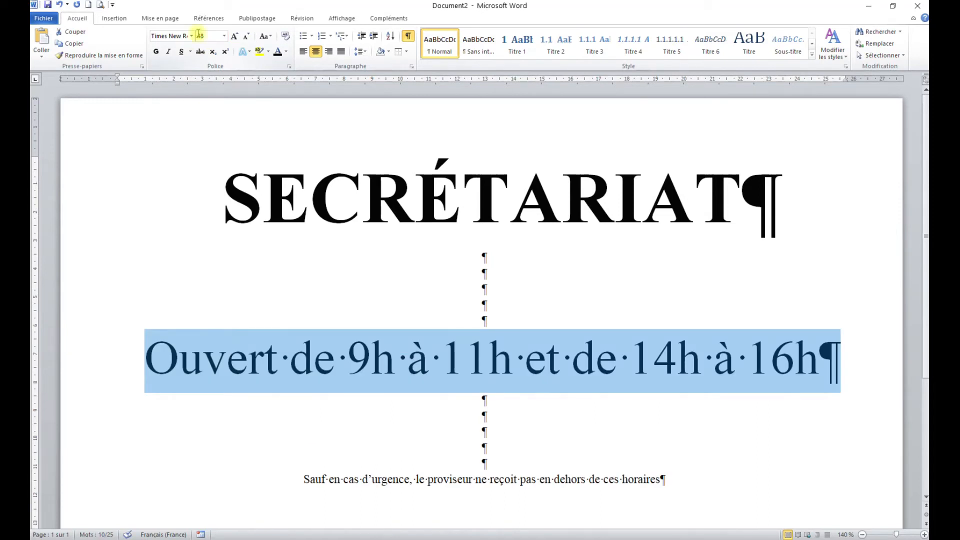
{"action": "left_click", "coordinate": [156, 52]}
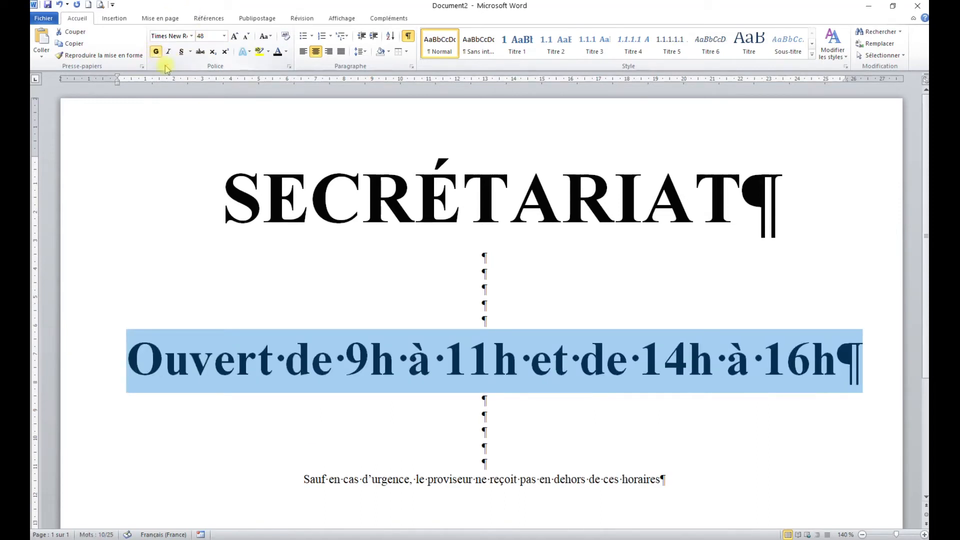
Set the final sentence about the proviseur to size 24, trying bold on it and removing the bold again
{"action": "scroll", "coordinate": [291, 190], "scroll_direction": "down", "scroll_amount": 2}
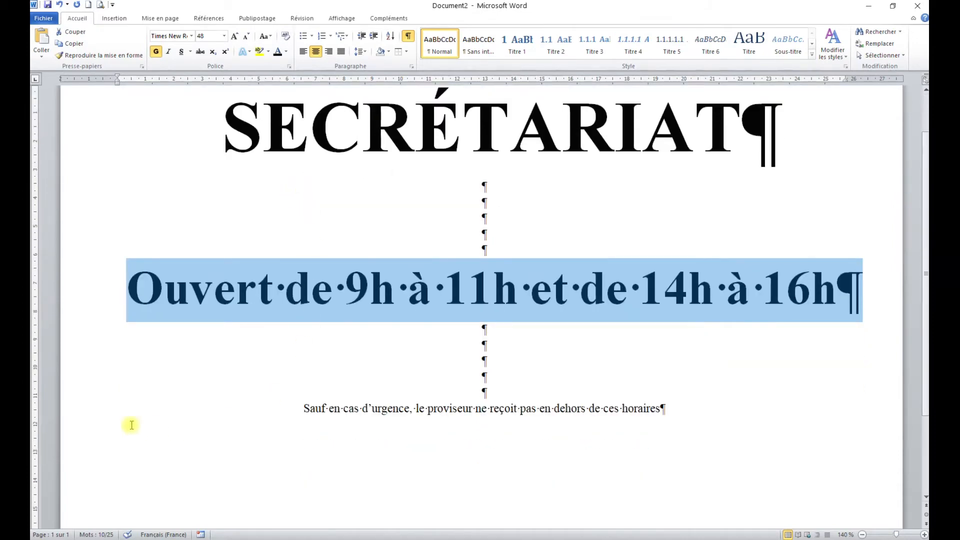
{"action": "left_click", "coordinate": [85, 414]}
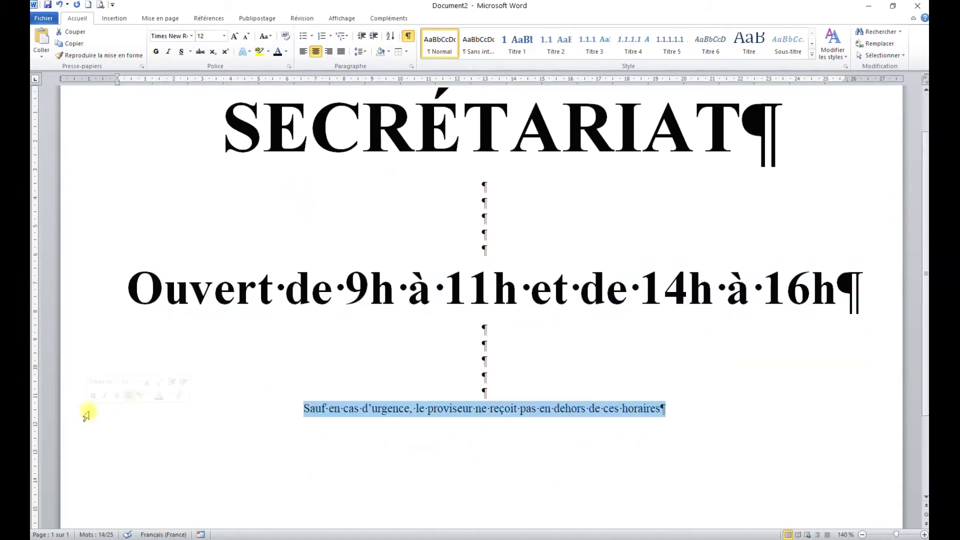
{"action": "left_click", "coordinate": [214, 38]}
{"action": "type", "text": "24"}
{"action": "key", "text": "Return"}
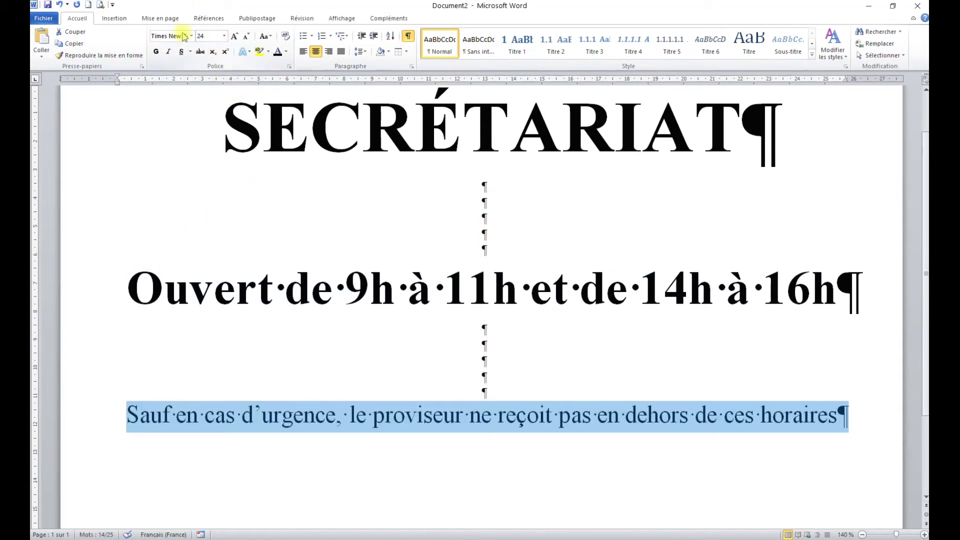
{"action": "left_click", "coordinate": [156, 51]}
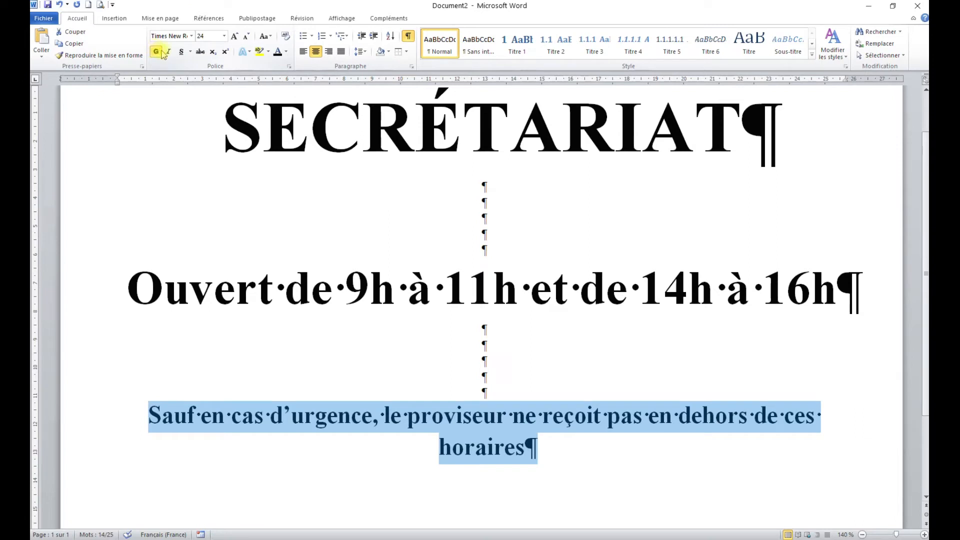
{"action": "left_click", "coordinate": [156, 51]}
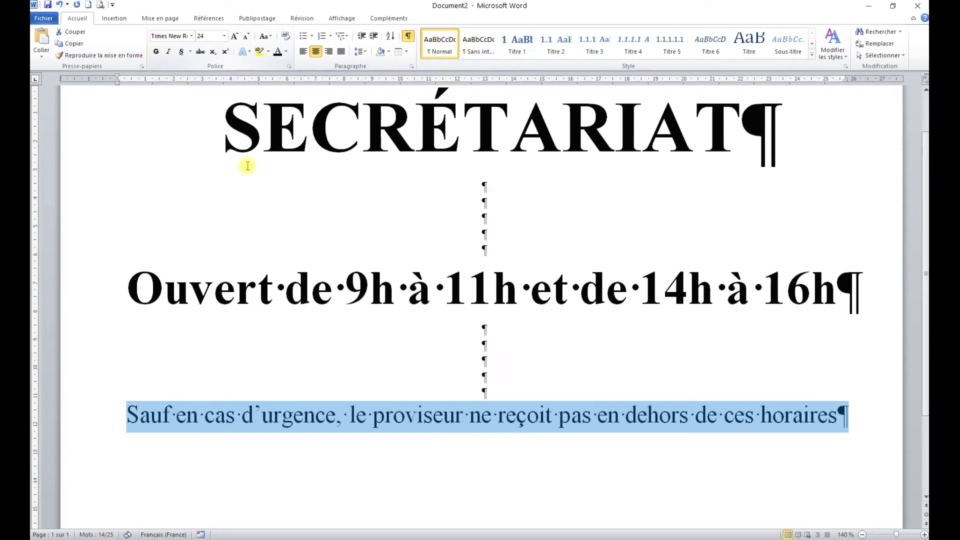
{"action": "left_click", "coordinate": [500, 357]}
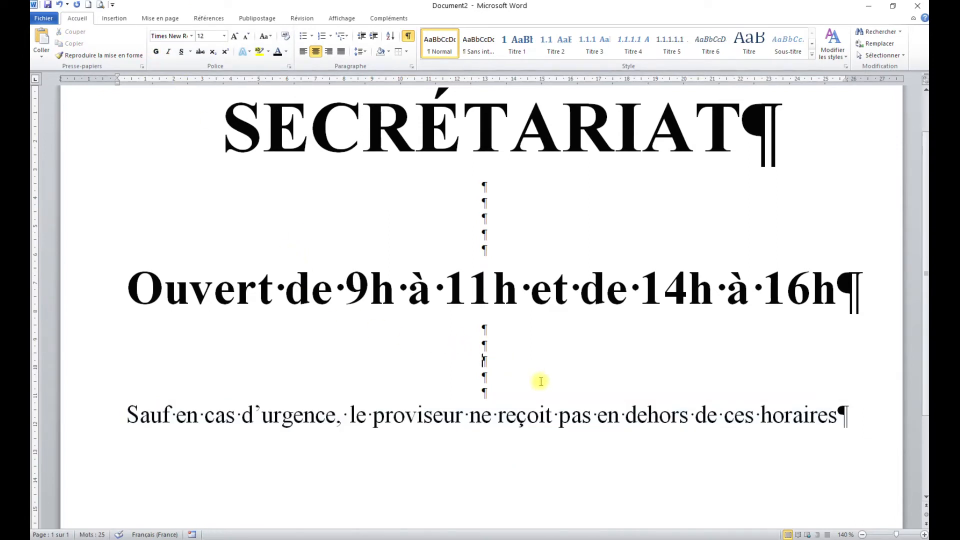
Expand the character spacing of the title "SECRÉTARIAT" by 18 pt
{"action": "scroll", "coordinate": [553, 320], "scroll_direction": "down", "scroll_amount": 4, "text": "ctrl"}
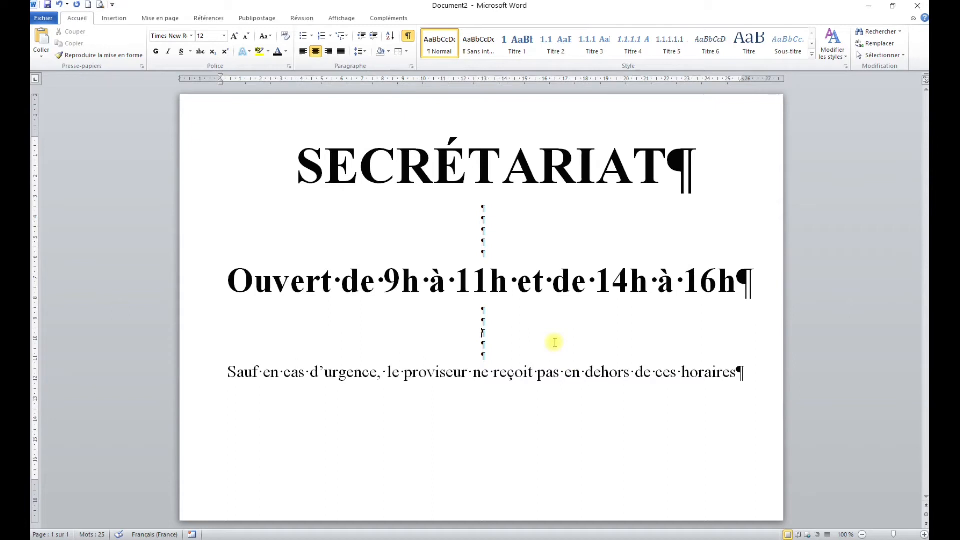
{"action": "left_click", "coordinate": [198, 165]}
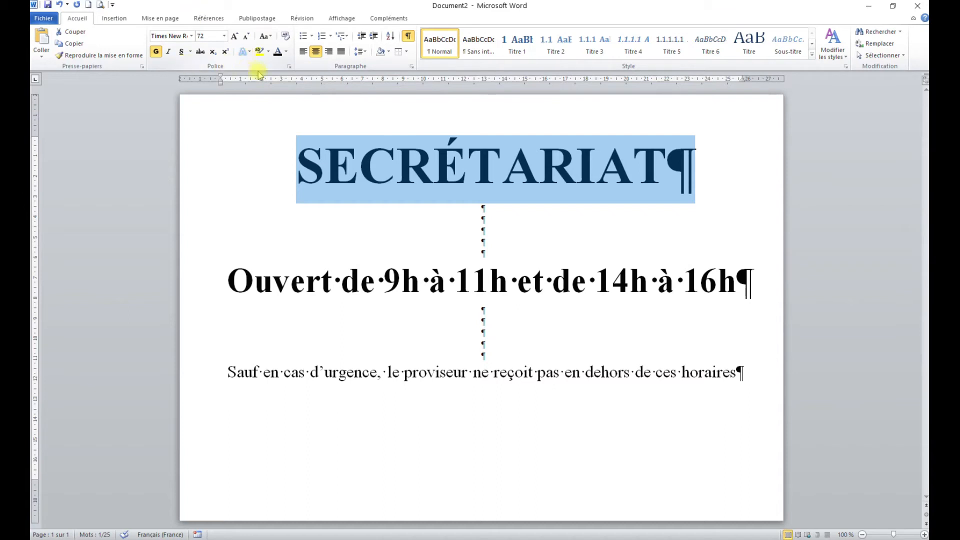
{"action": "left_click", "coordinate": [289, 66]}
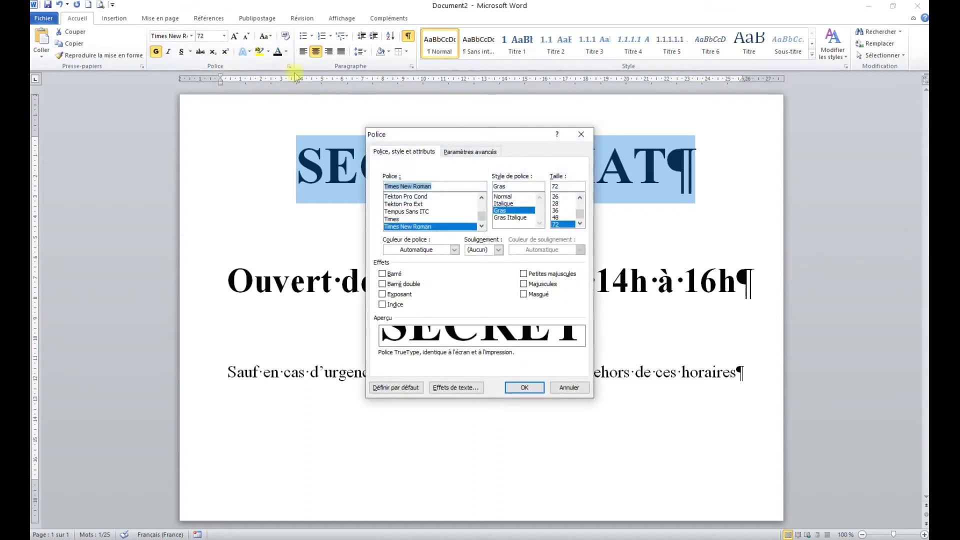
{"action": "left_click", "coordinate": [487, 153]}
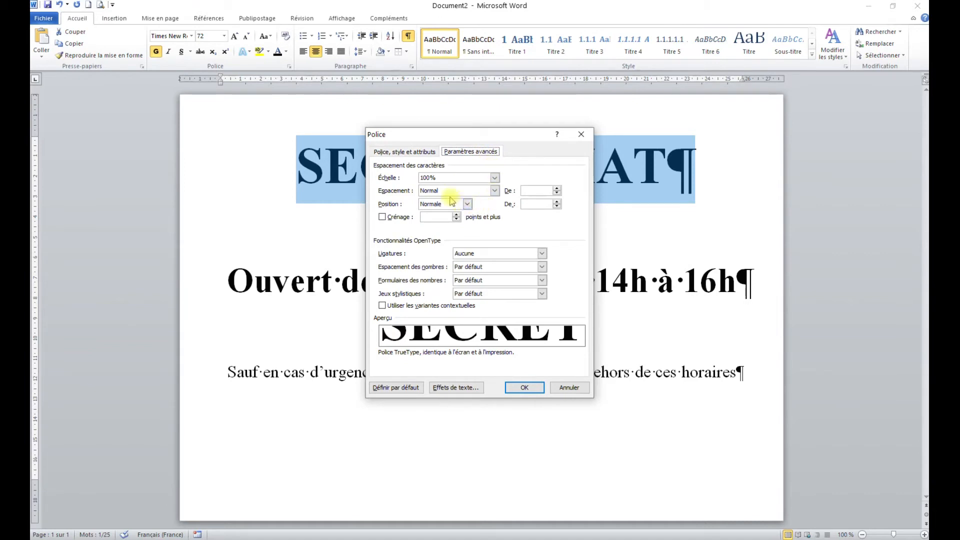
{"action": "left_click", "coordinate": [533, 191]}
{"action": "type", "text": "18"}
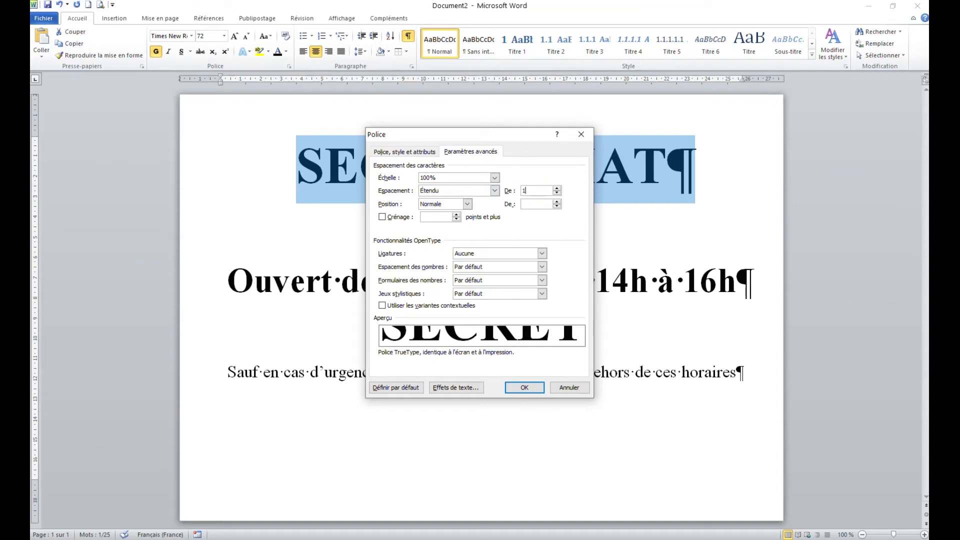
{"action": "left_click", "coordinate": [525, 388]}
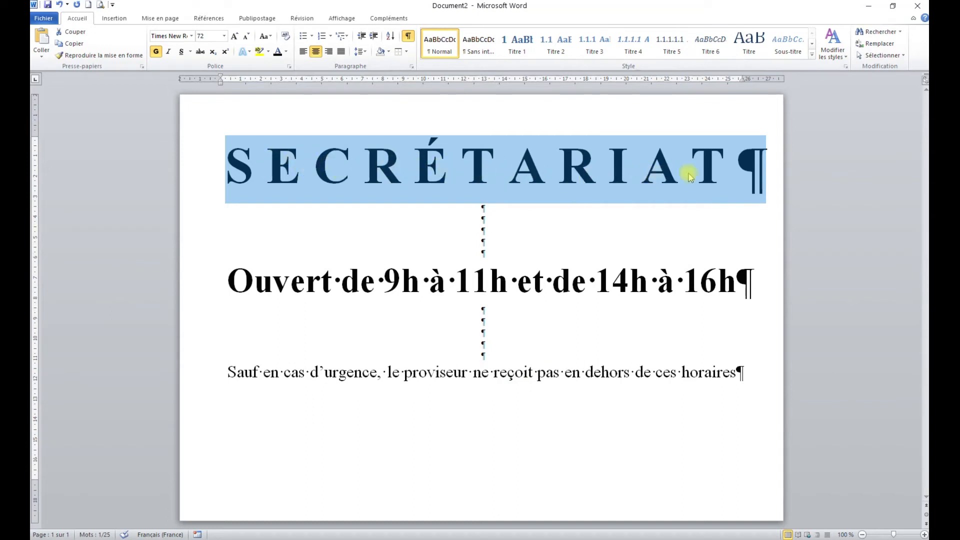
{"action": "left_click", "coordinate": [594, 267]}
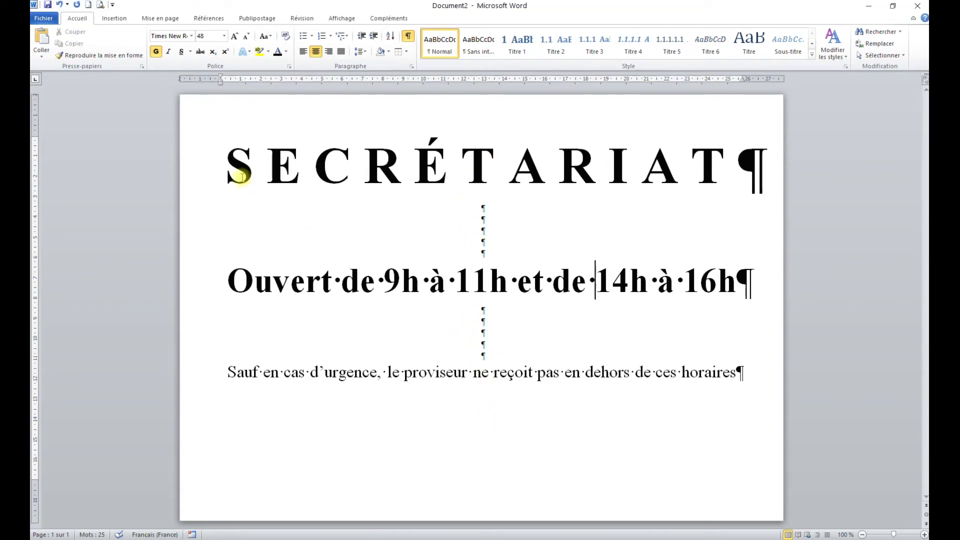
{"action": "left_click", "coordinate": [229, 164]}
{"action": "key", "text": "Return"}
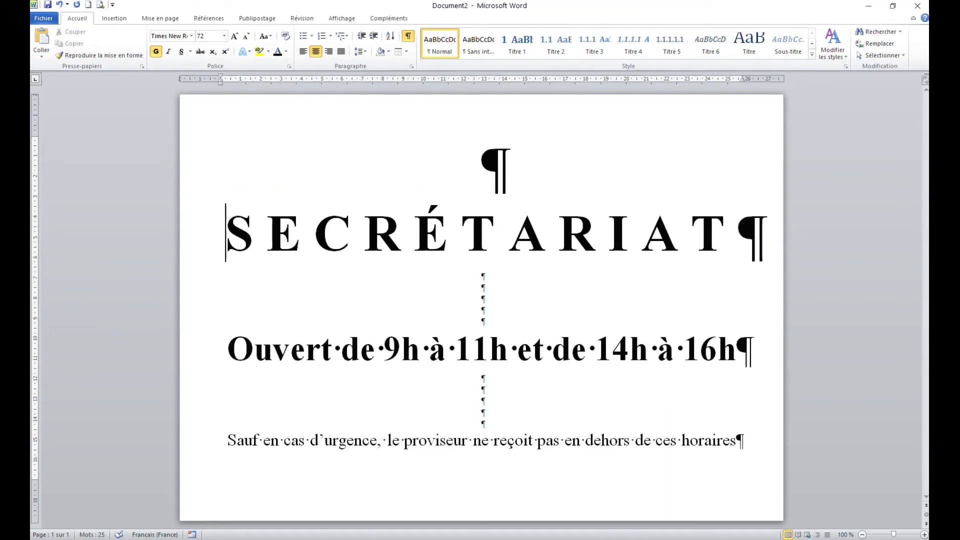
{"action": "key", "text": "BackSpace"}
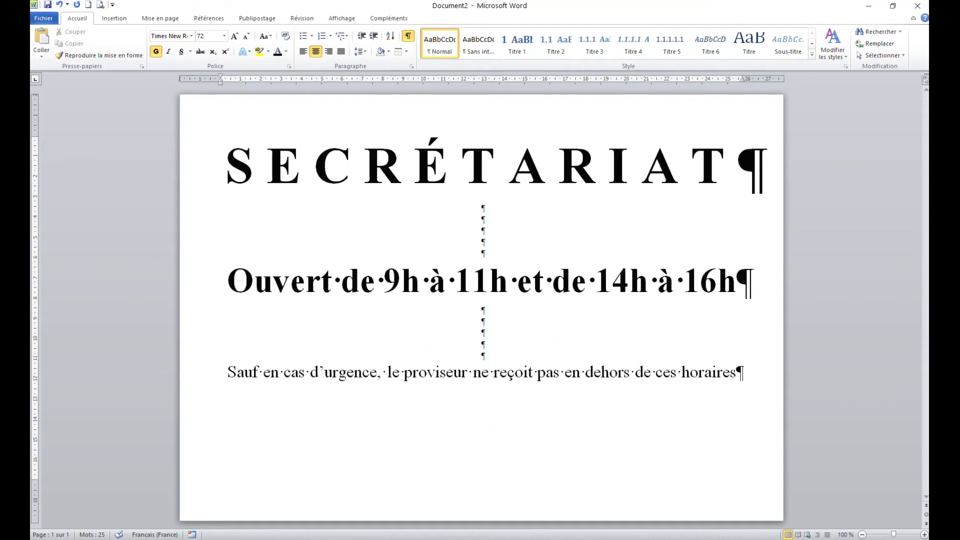
Set the page's vertical alignment to centred (Centré) for the whole document
{"action": "left_click", "coordinate": [160, 18]}
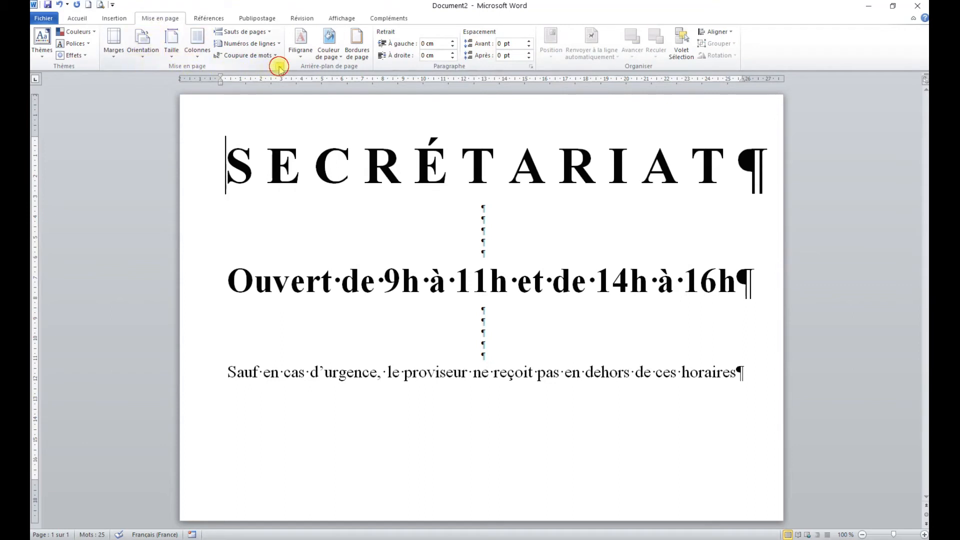
{"action": "left_click", "coordinate": [280, 66]}
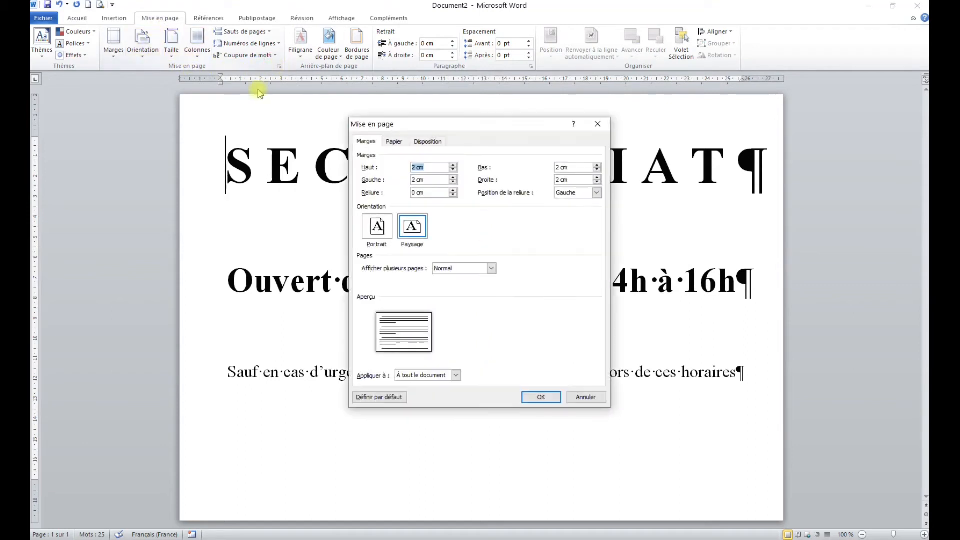
{"action": "left_click", "coordinate": [438, 143]}
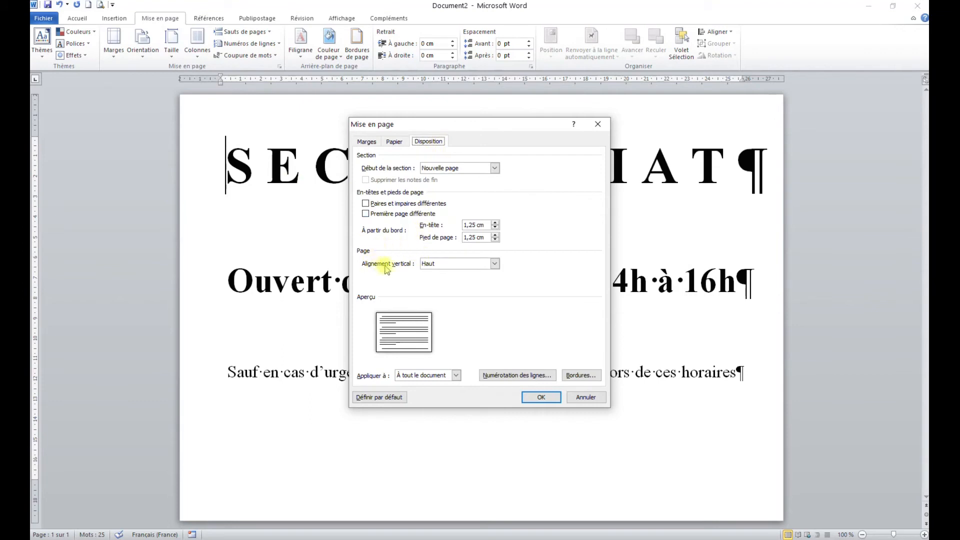
{"action": "left_click", "coordinate": [457, 264]}
{"action": "left_click", "coordinate": [456, 275]}
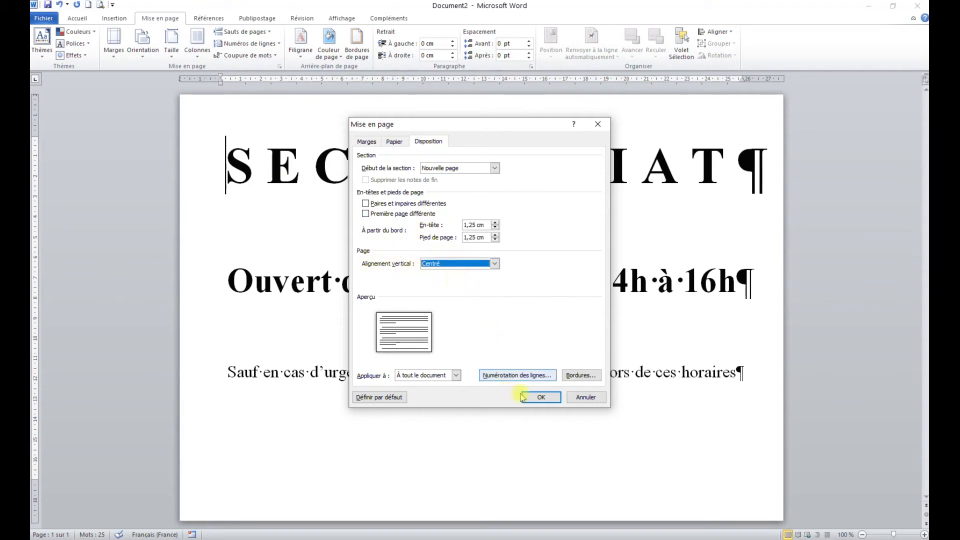
{"action": "left_click", "coordinate": [542, 396]}
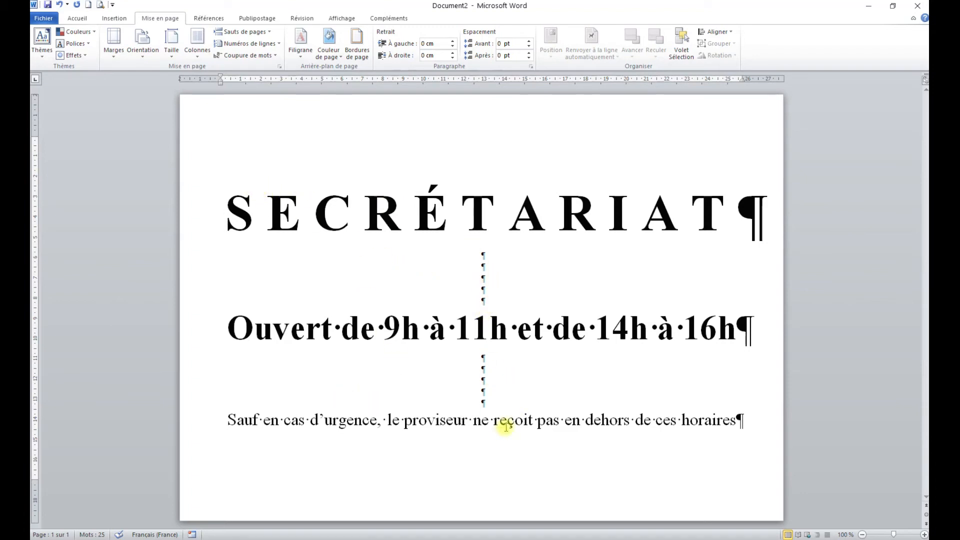
Add a dark red, double-line box border (Encadrement) 1½ pt wide around the page for the whole document, and hide the formatting marks
{"action": "left_click", "coordinate": [472, 330]}
{"action": "left_click", "coordinate": [483, 276]}
{"action": "left_click", "coordinate": [73, 18]}
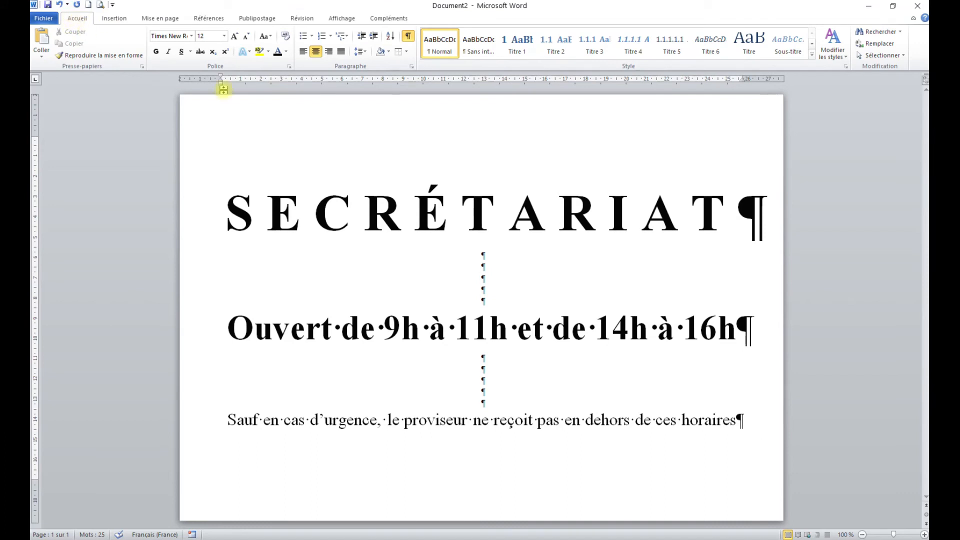
{"action": "left_click", "coordinate": [406, 51]}
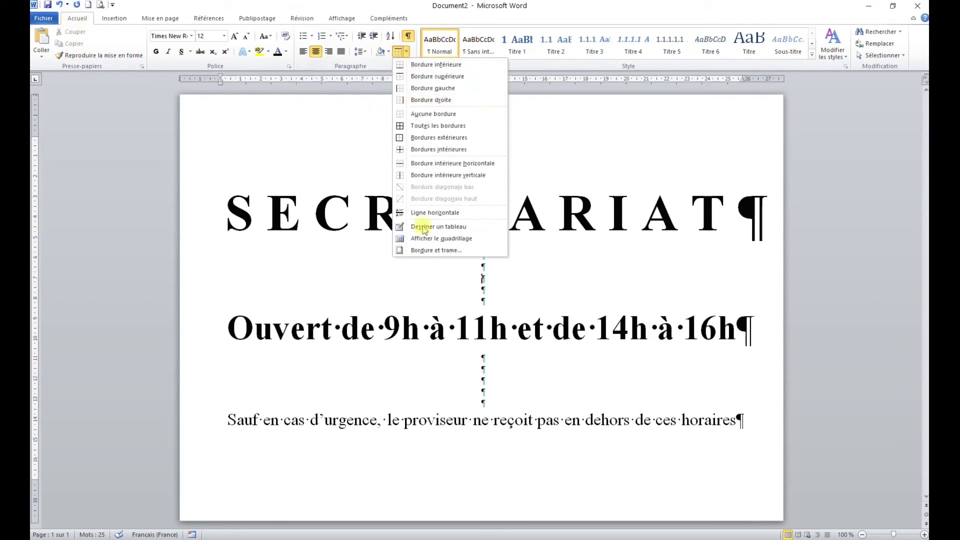
{"action": "left_click", "coordinate": [432, 250]}
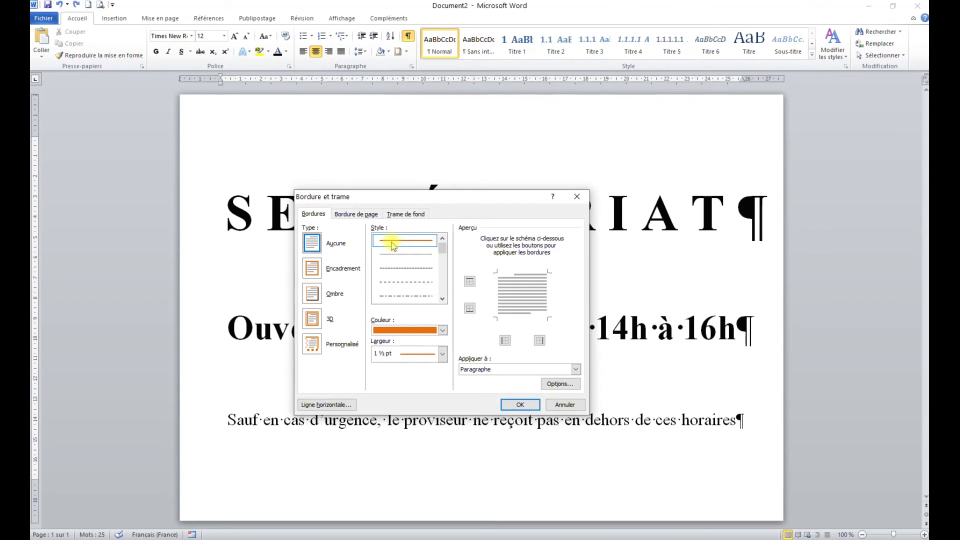
{"action": "left_click", "coordinate": [358, 219]}
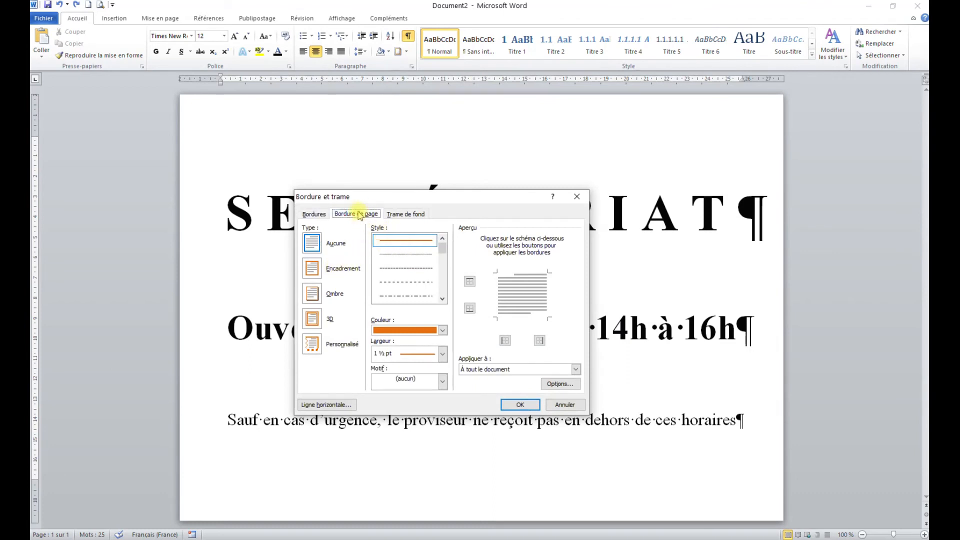
{"action": "left_click", "coordinate": [312, 270]}
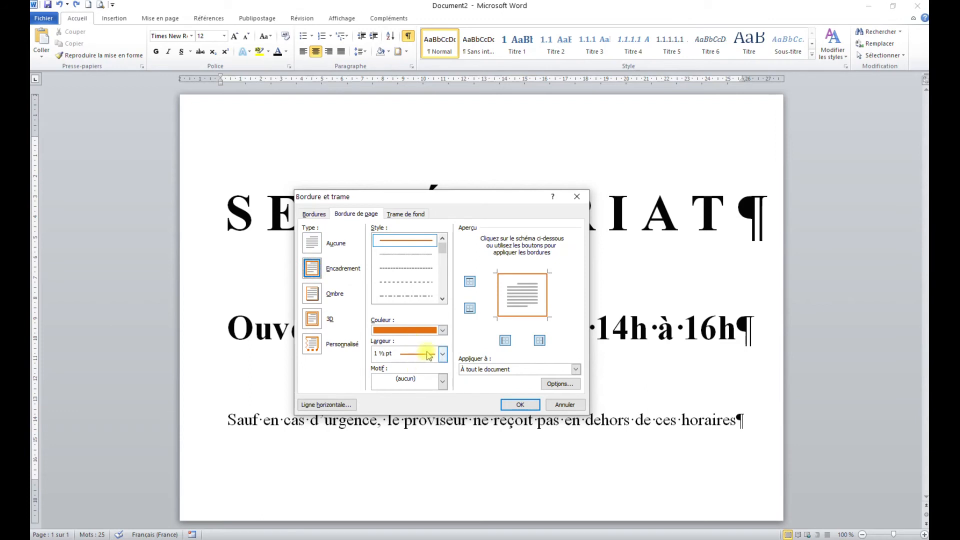
{"action": "scroll", "coordinate": [442, 285], "scroll_direction": "down", "scroll_amount": 1}
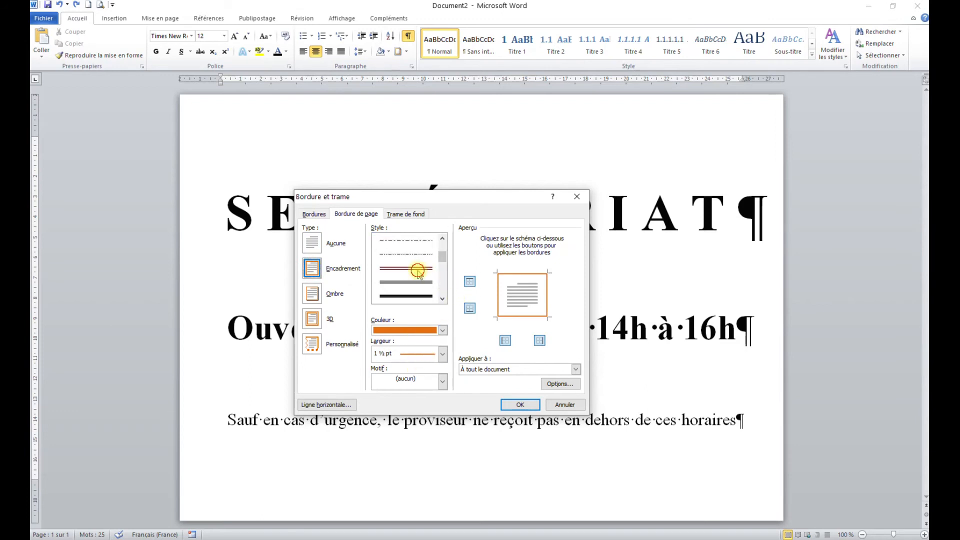
{"action": "left_click", "coordinate": [419, 295]}
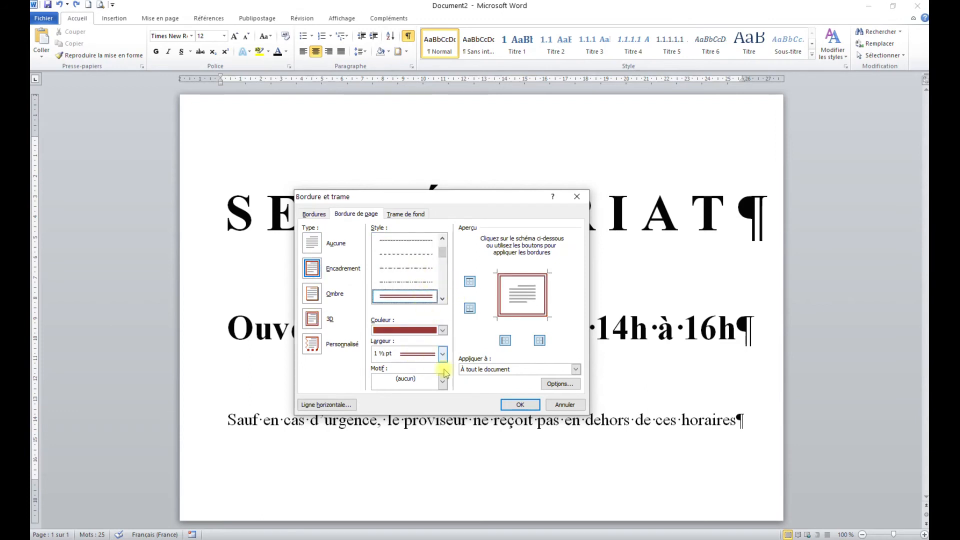
{"action": "left_click", "coordinate": [520, 405]}
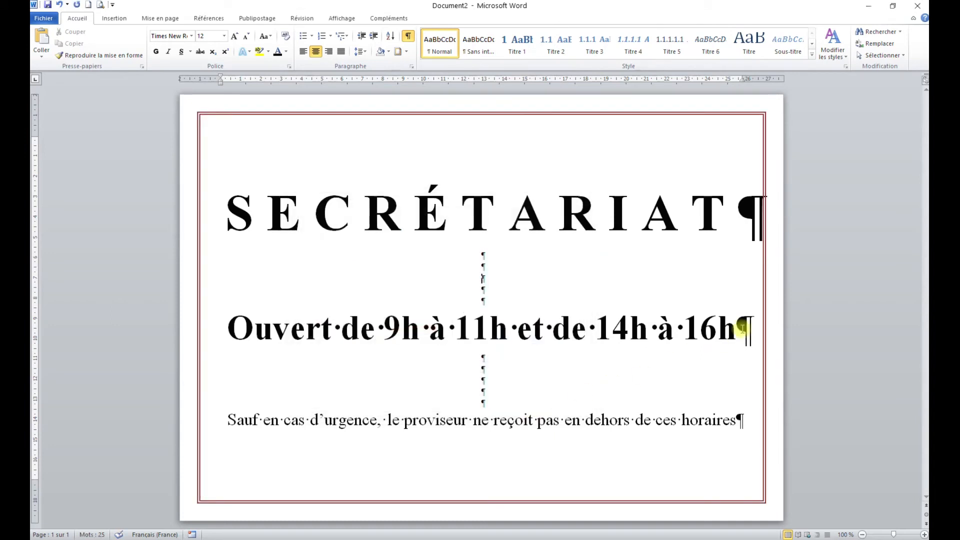
{"action": "left_click", "coordinate": [408, 35]}
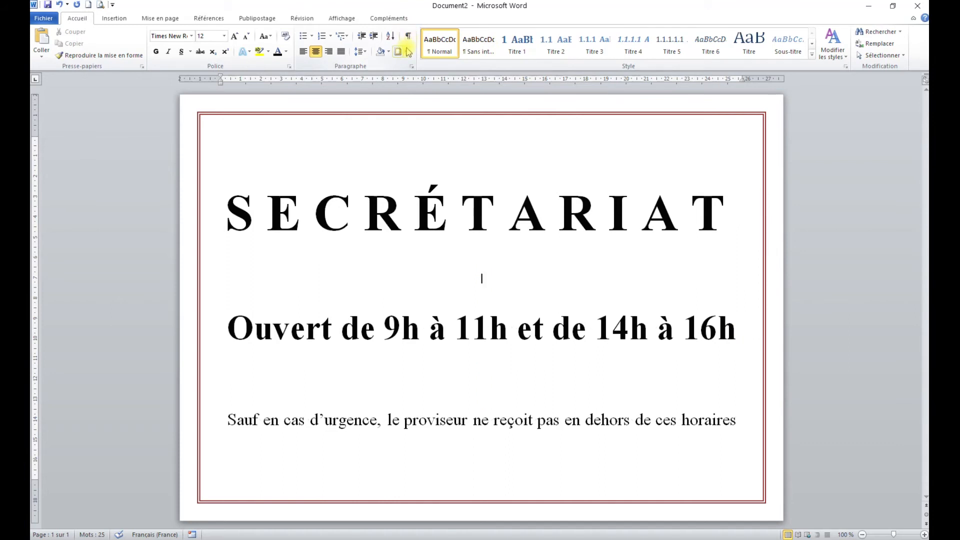
Reopen the page border settings (Bordure de page) to modify the frame around the notice
{"action": "left_click", "coordinate": [442, 205]}
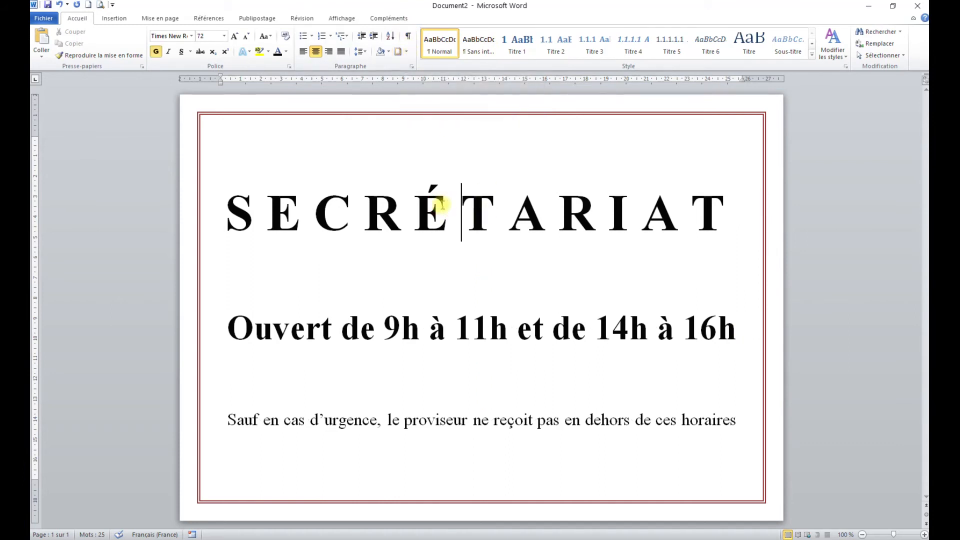
{"action": "left_click", "coordinate": [406, 52]}
{"action": "left_click", "coordinate": [406, 52]}
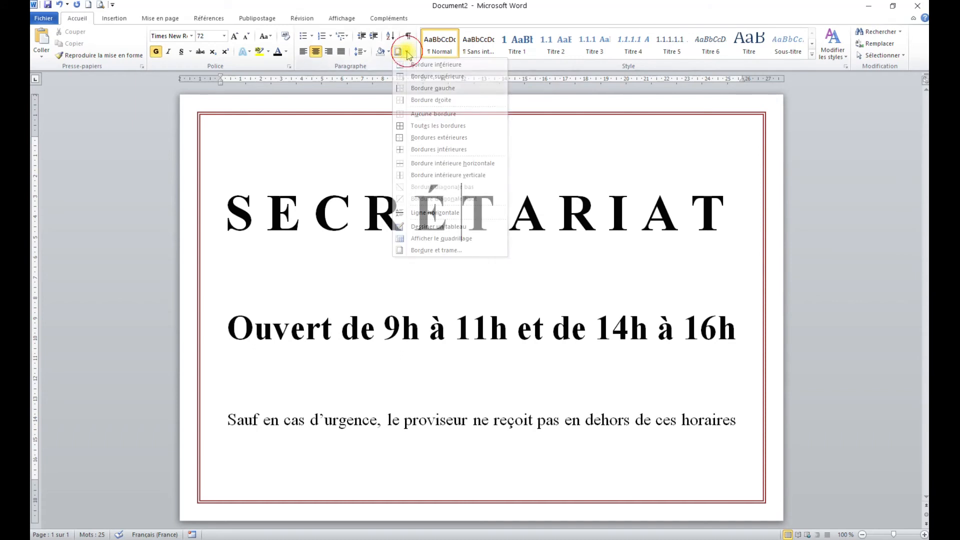
{"action": "left_click", "coordinate": [403, 52]}
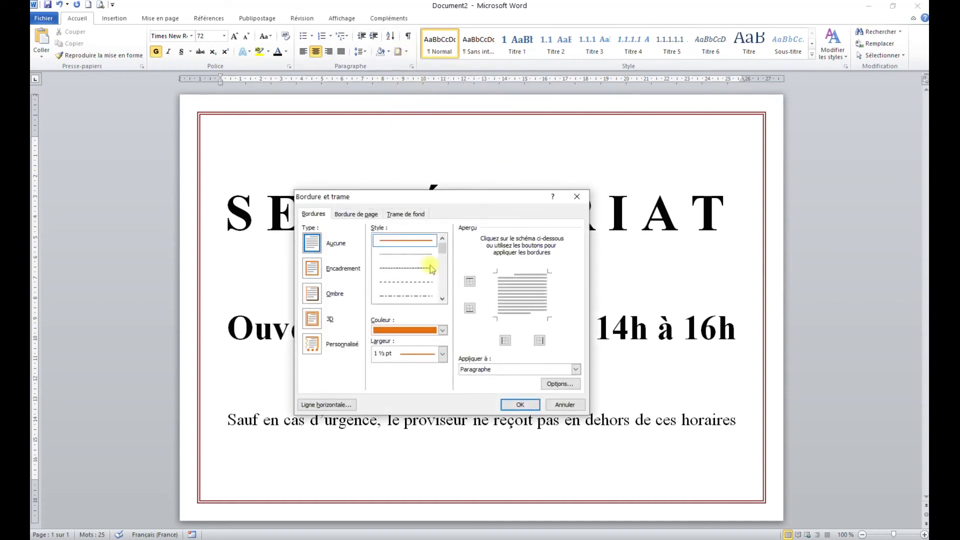
{"action": "left_click", "coordinate": [357, 214]}
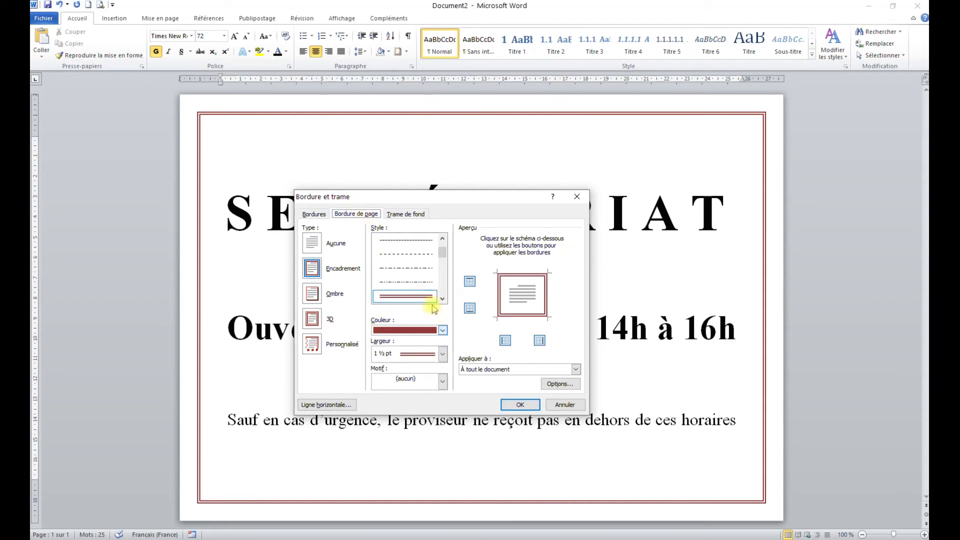